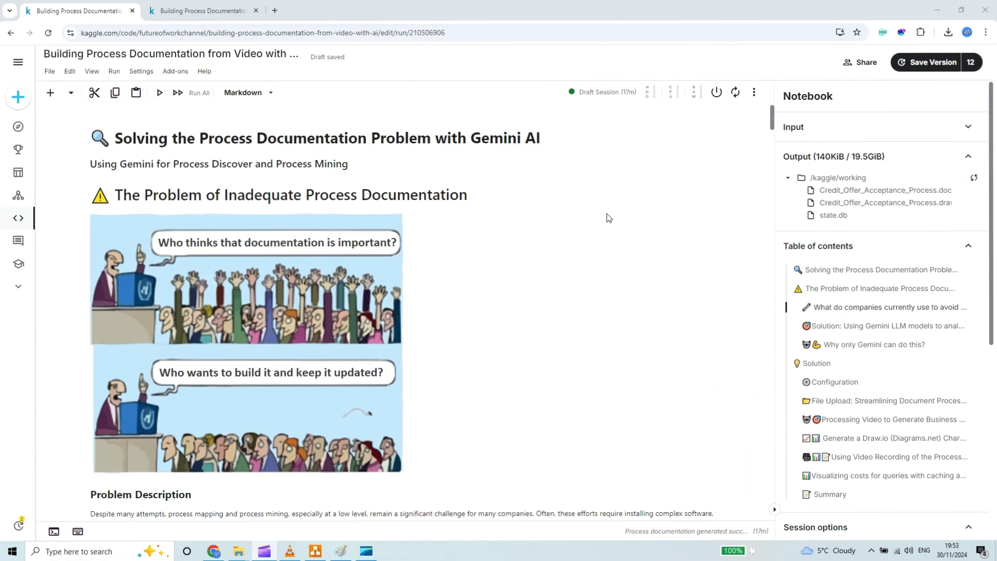
pyautogui.scroll(-4, 607, 218)
pyautogui.scroll(-2, 608, 219)
pyautogui.scroll(-3, 608, 219)
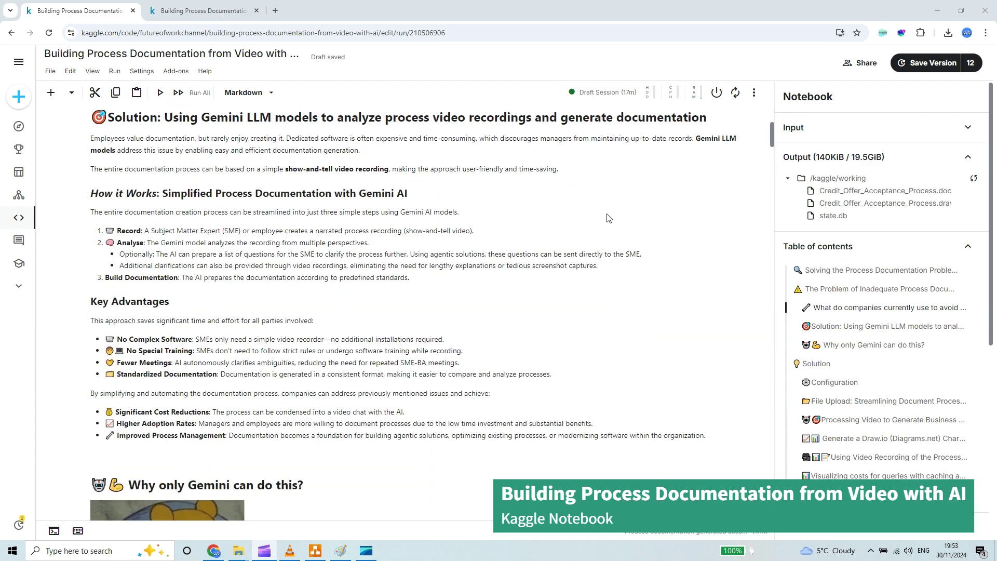
pyautogui.scroll(-3, 608, 219)
pyautogui.scroll(-3, 607, 218)
pyautogui.scroll(-3, 608, 218)
pyautogui.scroll(-3, 608, 218)
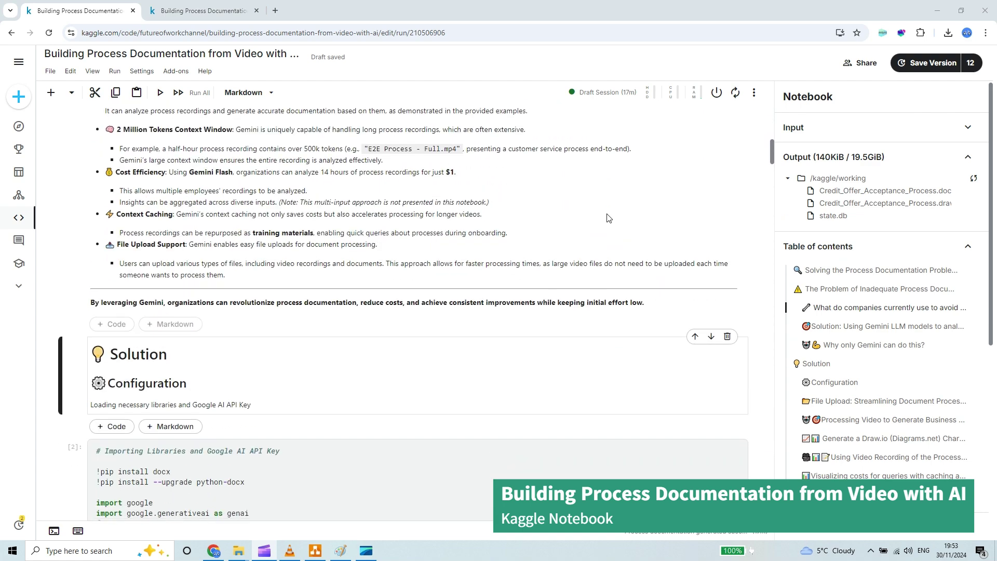
pyautogui.scroll(-3, 607, 218)
pyautogui.scroll(-2, 608, 218)
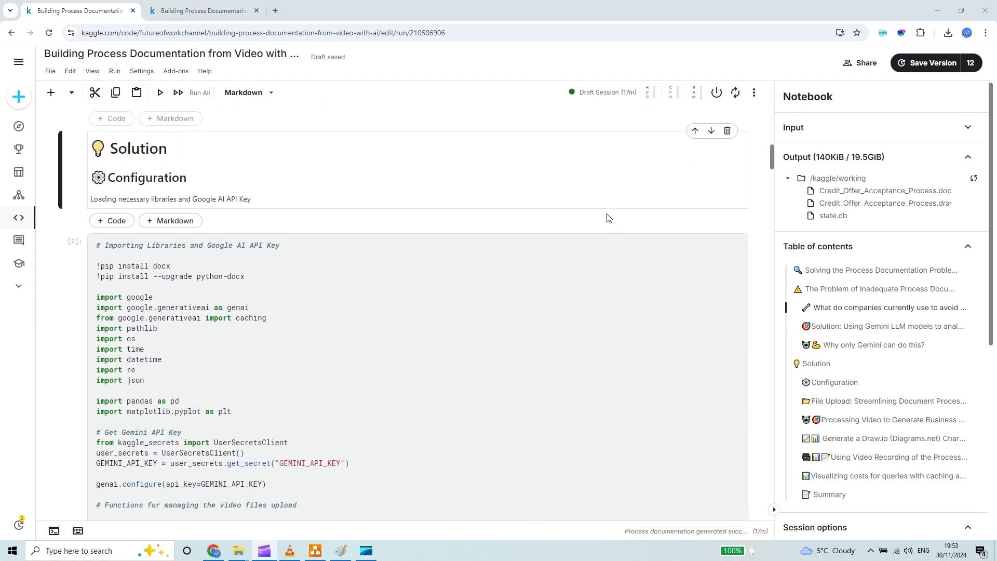
pyautogui.scroll(-1, 568, 271)
# - Select the library and Gemini API key configuration code cell while scrolling toward the video processing section
pyautogui.click(568, 270)
pyautogui.scroll(-2, 568, 270)
pyautogui.scroll(-1, 568, 271)
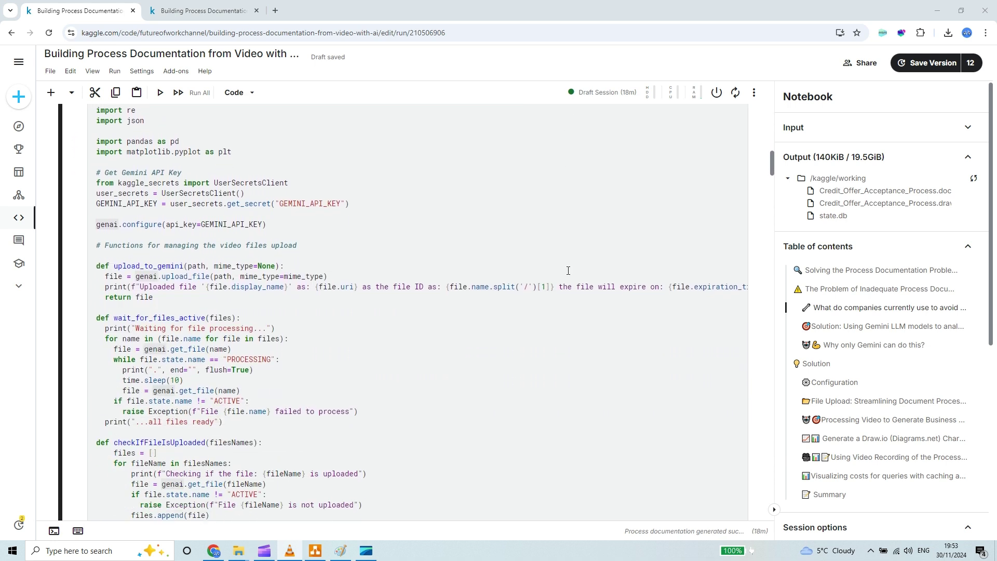
pyautogui.scroll(-1, 568, 270)
pyautogui.scroll(-1, 568, 270)
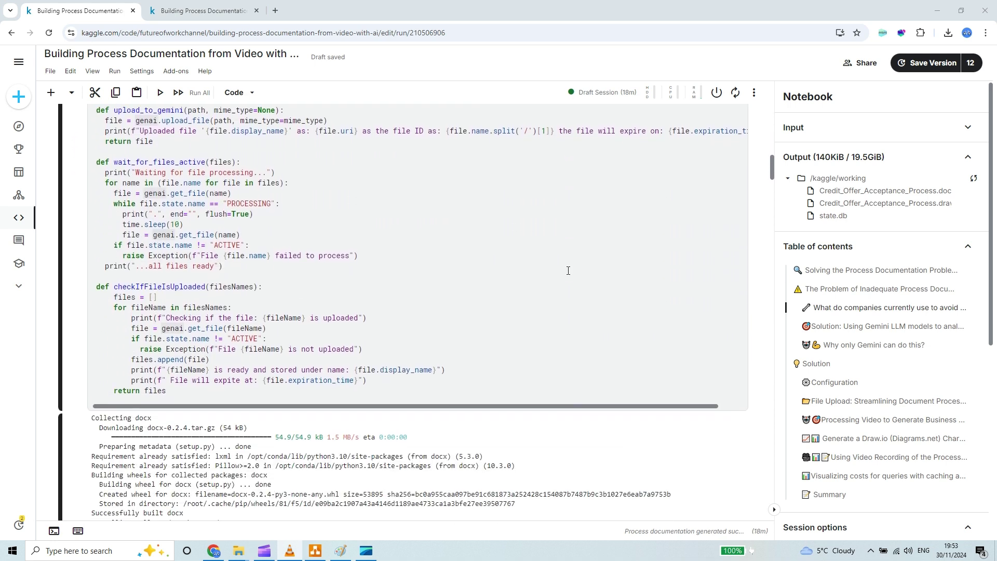
pyautogui.scroll(-1, 569, 271)
pyautogui.scroll(-2, 569, 271)
pyautogui.scroll(-3, 569, 270)
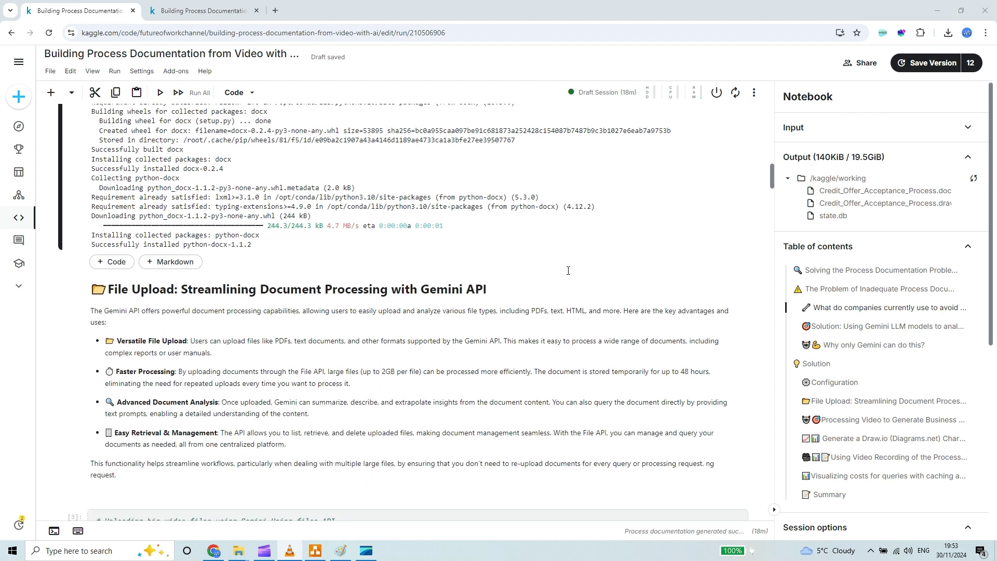
pyautogui.scroll(-1, 568, 271)
pyautogui.scroll(-1, 568, 270)
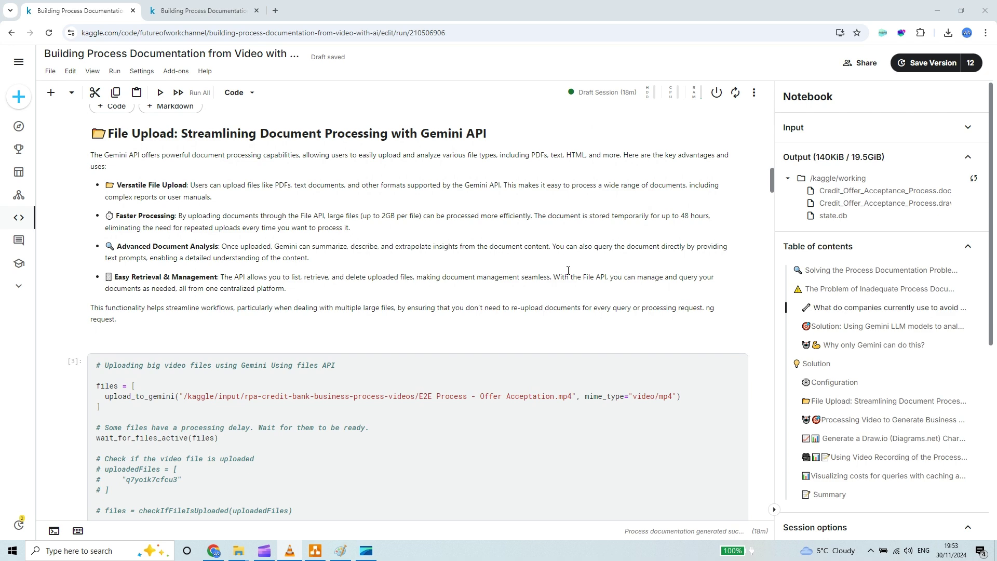
pyautogui.scroll(-2, 568, 271)
pyautogui.scroll(-2, 567, 270)
pyautogui.scroll(-2, 568, 270)
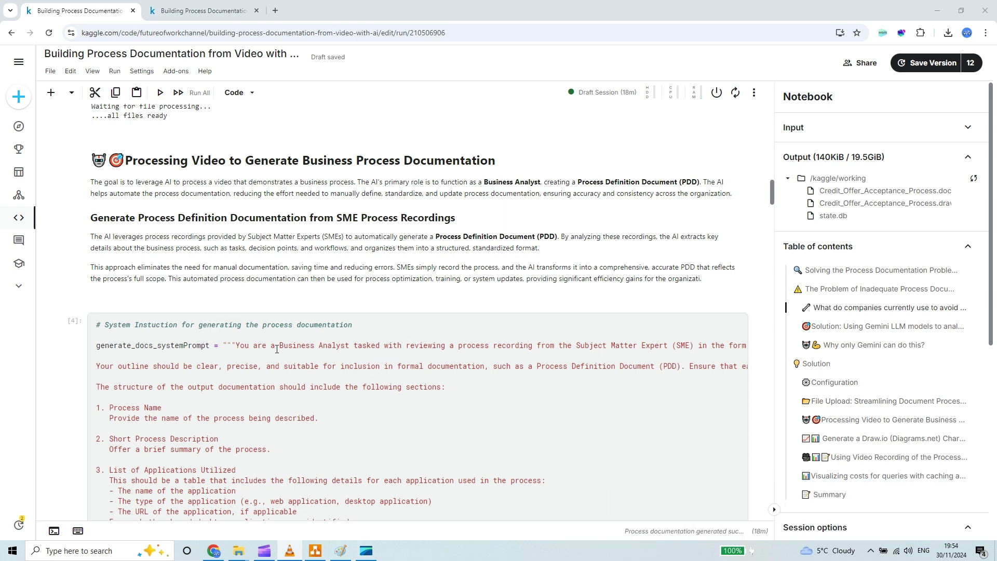
# - Highlight the Business Analyst role and the success message, then download the generated Credit Offer Acceptance .docx from /kaggle/working
pyautogui.moveTo(280, 345); pyautogui.dragTo(354, 345)
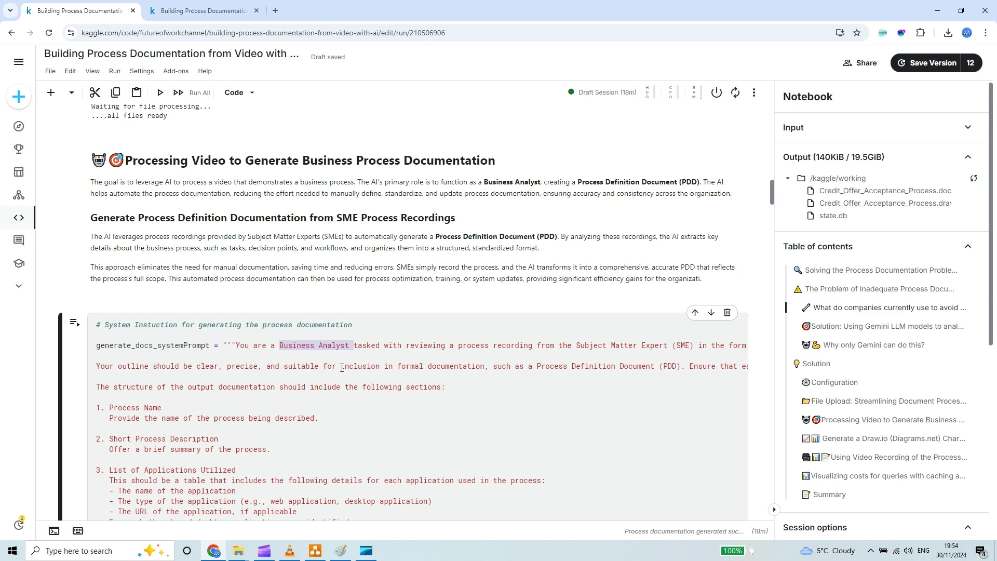
pyautogui.scroll(-2, 342, 367)
pyautogui.scroll(-3, 341, 367)
pyautogui.scroll(-1, 341, 365)
pyautogui.scroll(-4, 338, 361)
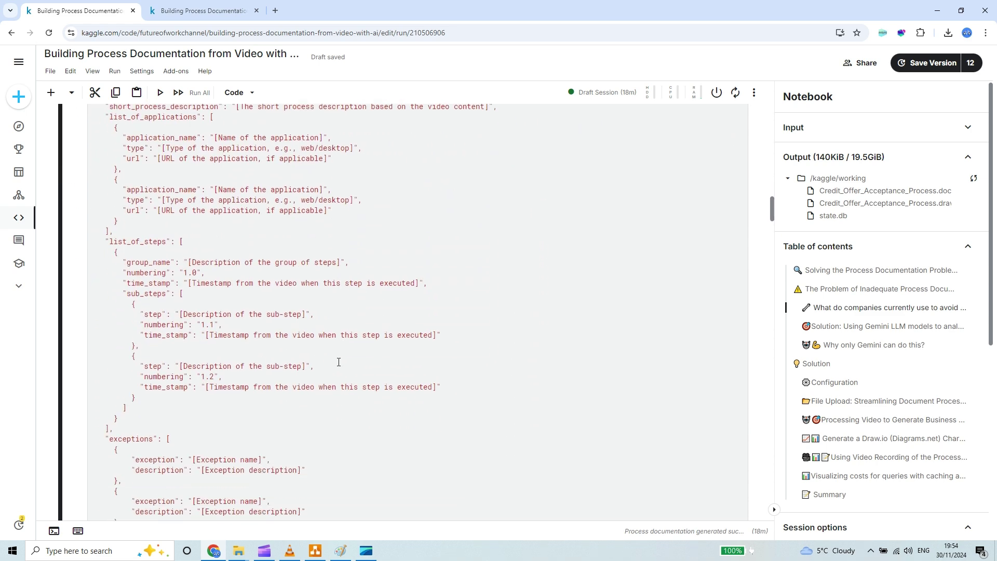
pyautogui.scroll(-2, 338, 362)
pyautogui.scroll(-2, 338, 362)
pyautogui.scroll(-2, 338, 362)
pyautogui.scroll(-2, 338, 361)
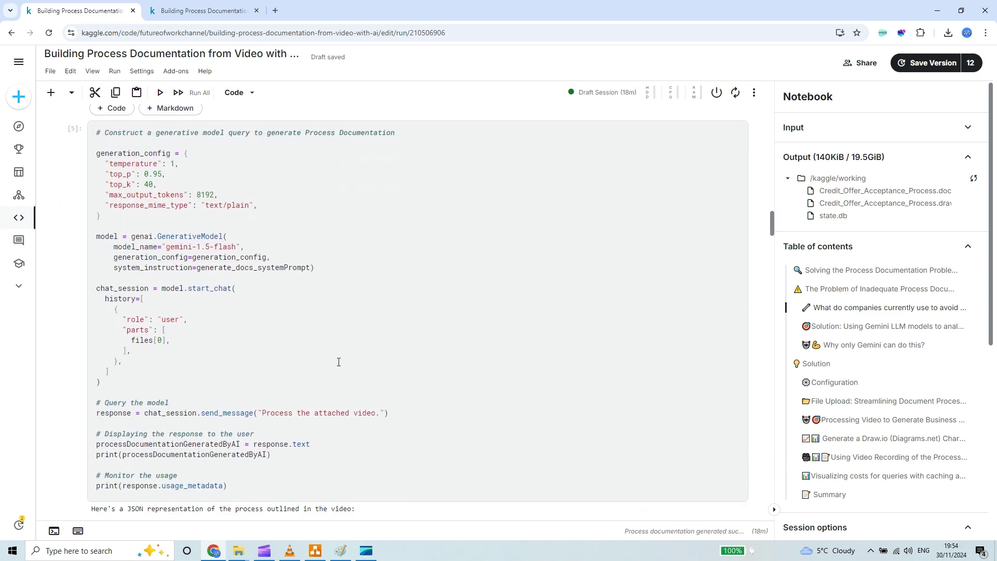
pyautogui.scroll(-1, 339, 361)
pyautogui.scroll(-2, 339, 361)
pyautogui.scroll(-2, 338, 362)
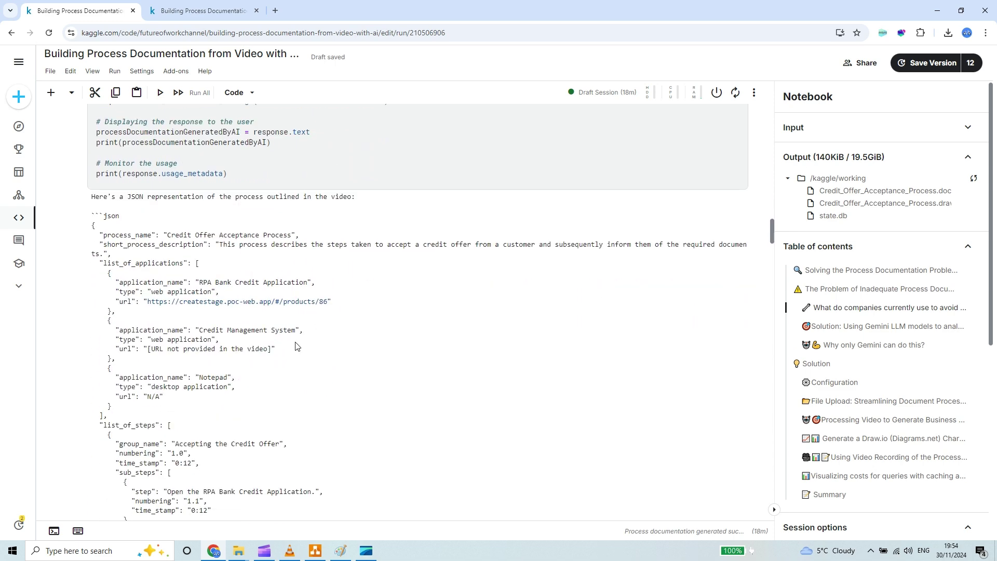
pyautogui.scroll(-1, 296, 346)
pyautogui.scroll(-1, 296, 346)
pyautogui.scroll(-2, 297, 346)
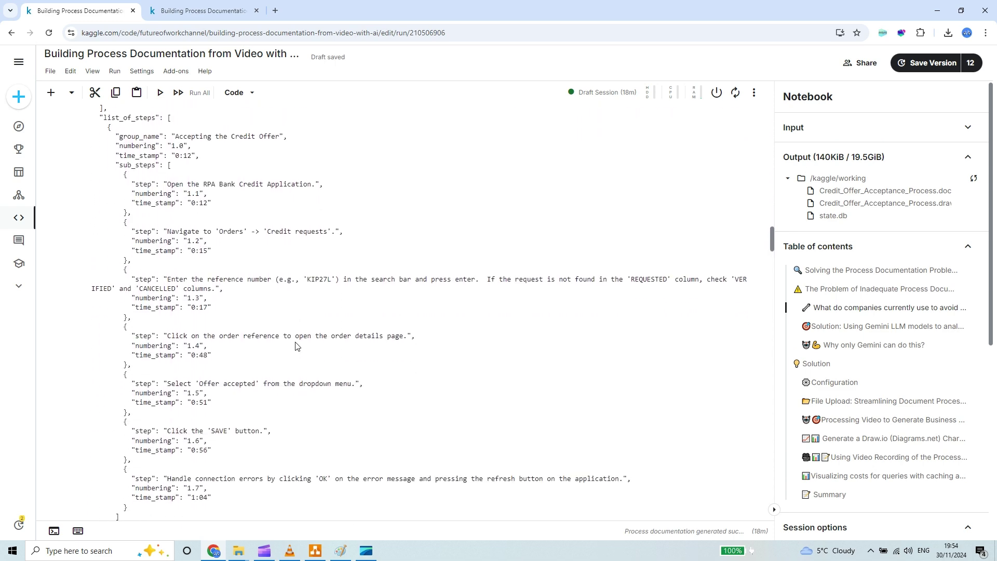
pyautogui.scroll(-3, 296, 346)
pyautogui.scroll(-2, 297, 346)
pyautogui.scroll(-4, 296, 350)
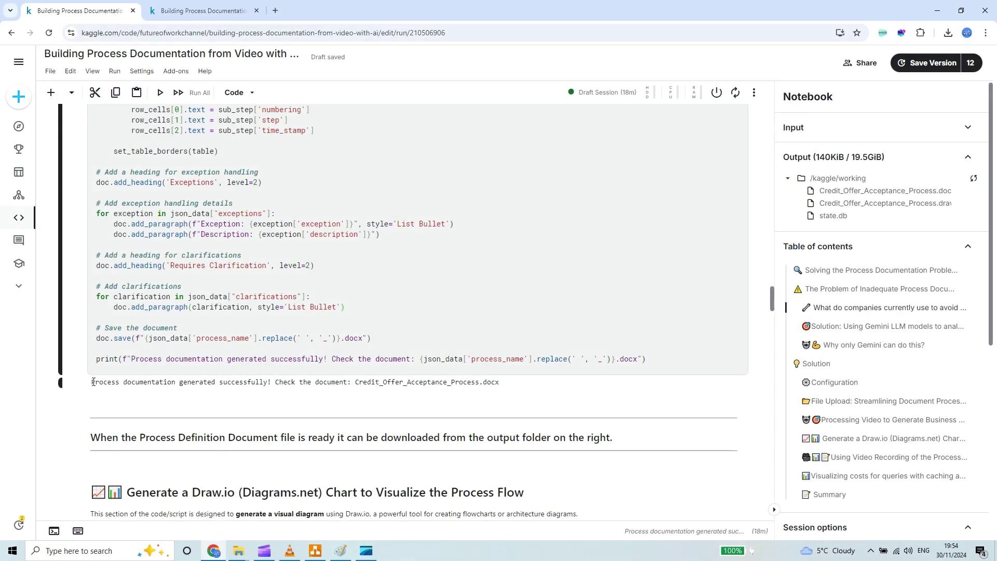
pyautogui.moveTo(90, 382)
pyautogui.mouseDown()
pyautogui.moveTo(283, 396)
pyautogui.moveTo(506, 382)
pyautogui.mouseUp()
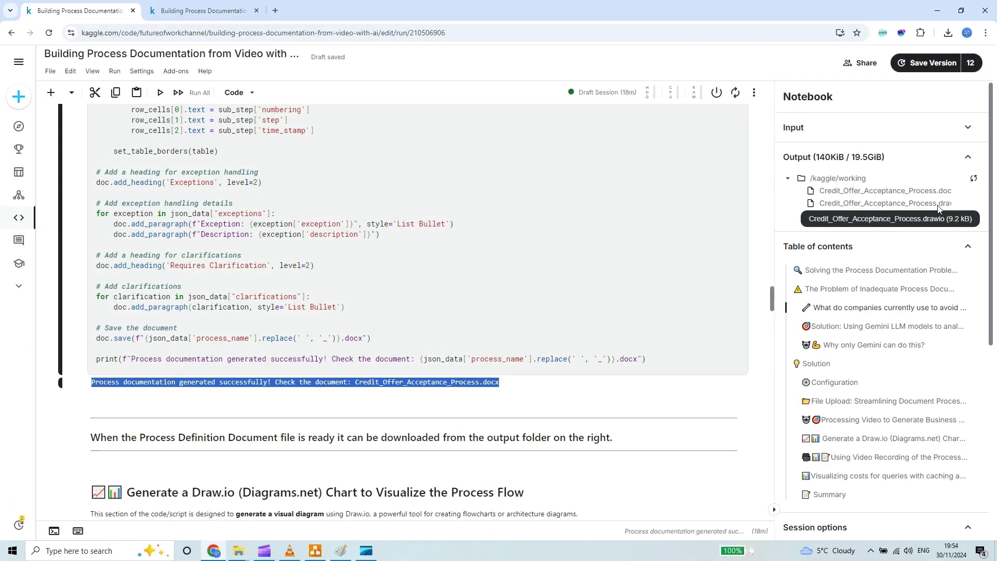
pyautogui.click(974, 191)
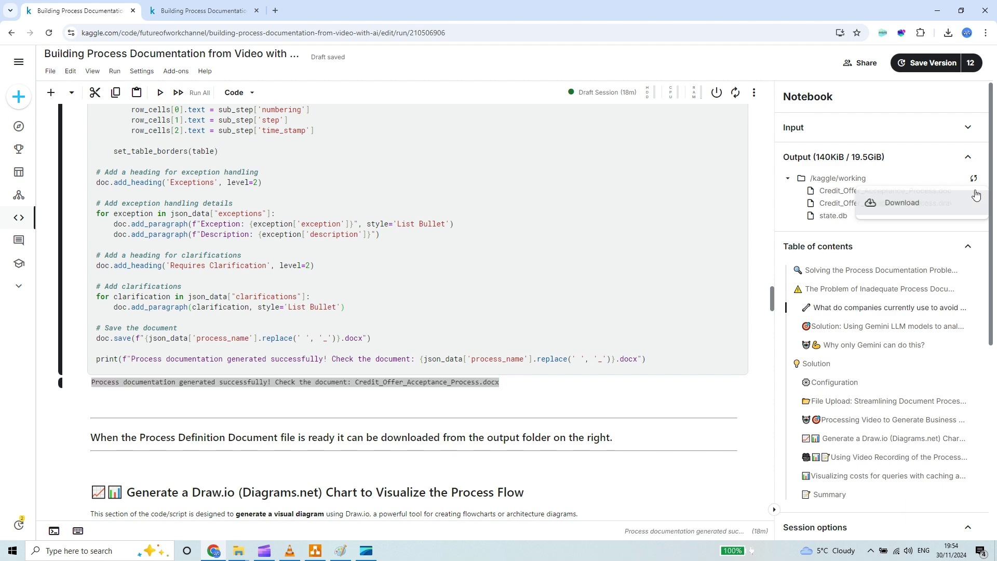
pyautogui.click(949, 205)
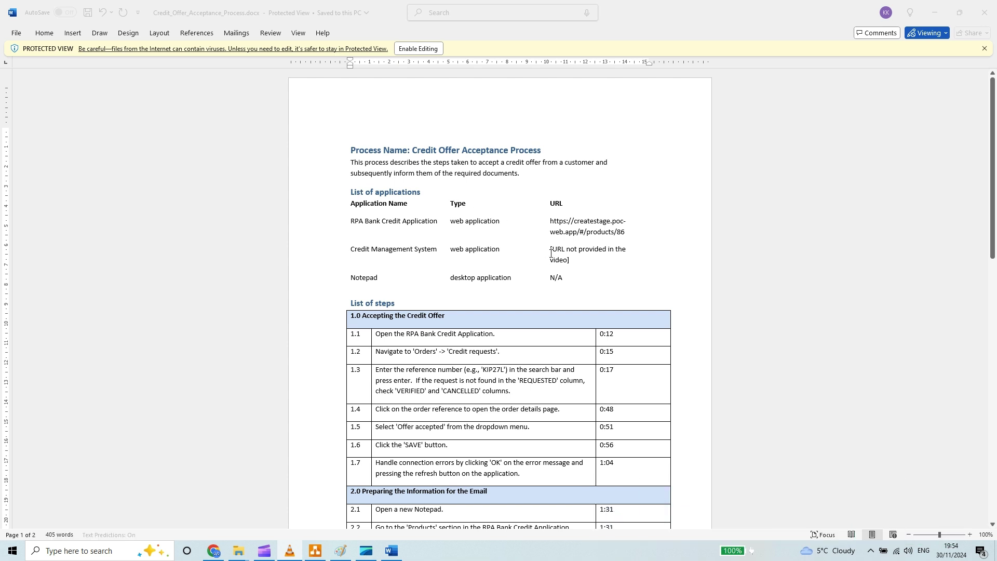
pyautogui.scroll(-2, 551, 254)
pyautogui.scroll(-1, 550, 253)
pyautogui.scroll(-5, 552, 253)
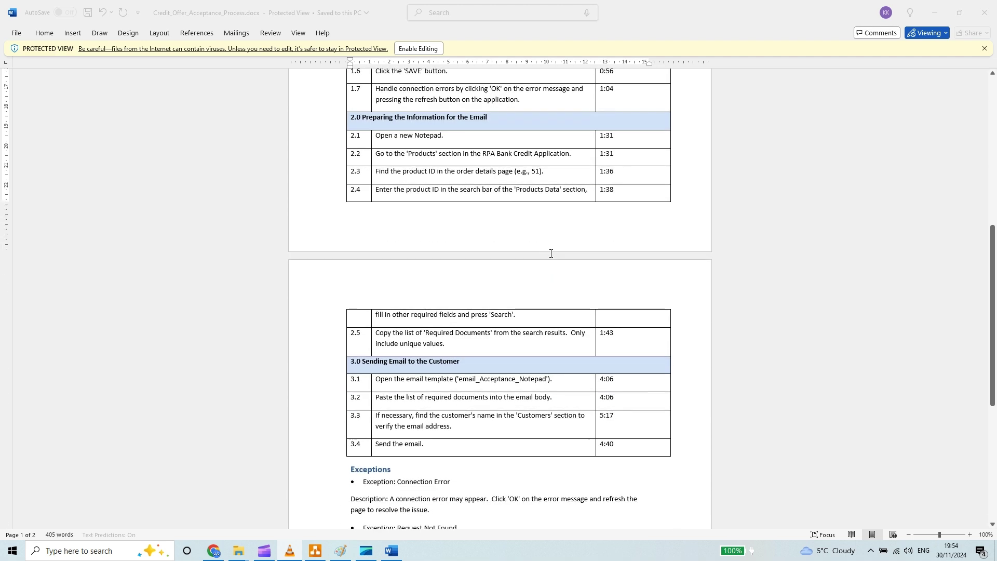
pyautogui.scroll(-4, 551, 253)
pyautogui.scroll(-1, 551, 253)
# - Point out the Exceptions and Requires Clarification headings on page 2 of the generated Word document
pyautogui.doubleClick(371, 245)
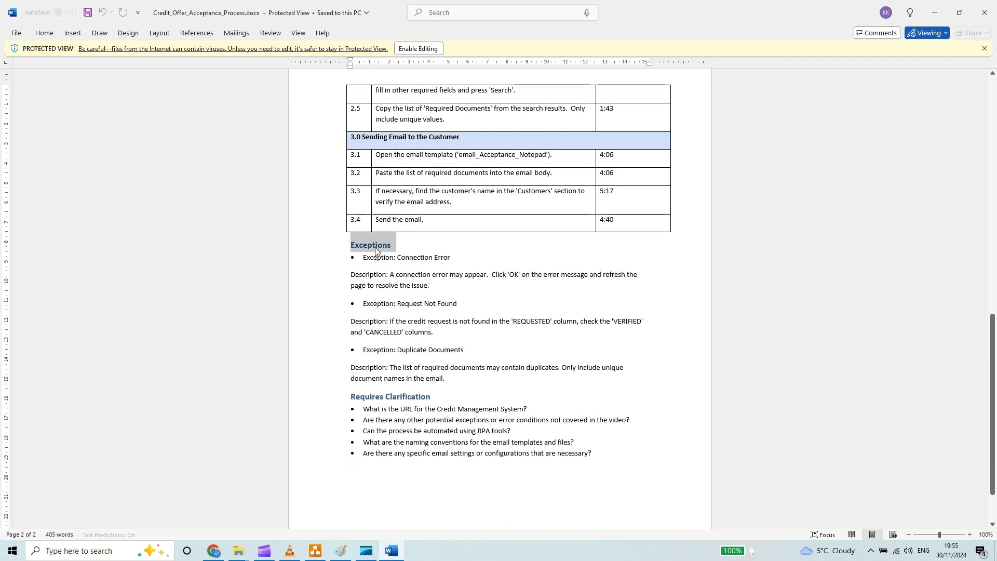
pyautogui.click(519, 336)
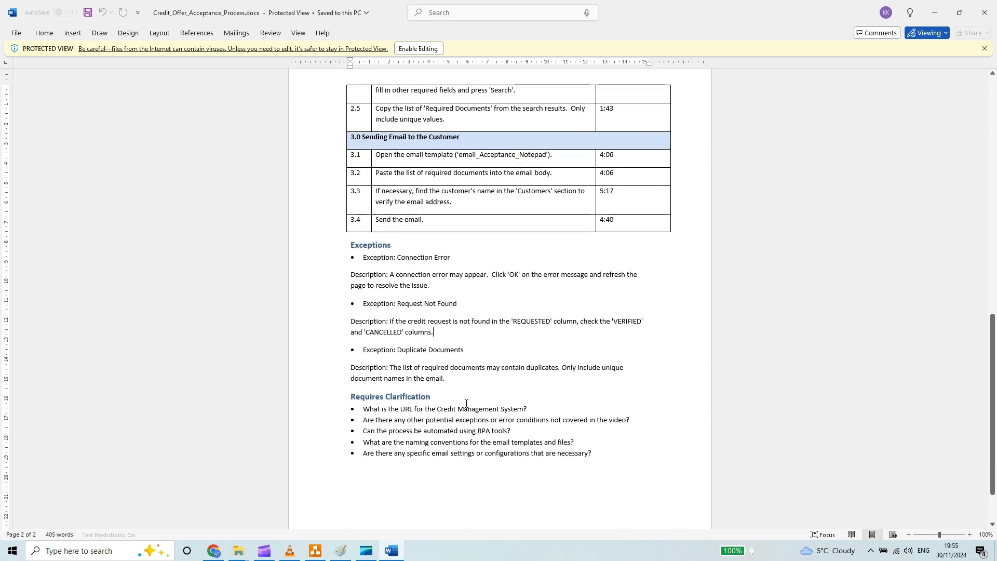
pyautogui.doubleClick(416, 397)
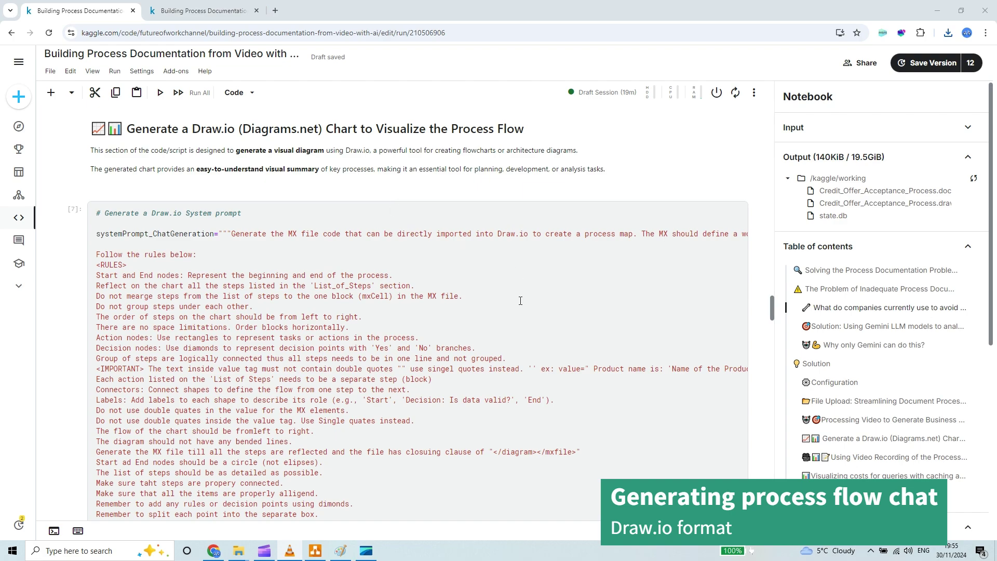
pyautogui.scroll(-5, 260, 242)
pyautogui.scroll(-5, 260, 242)
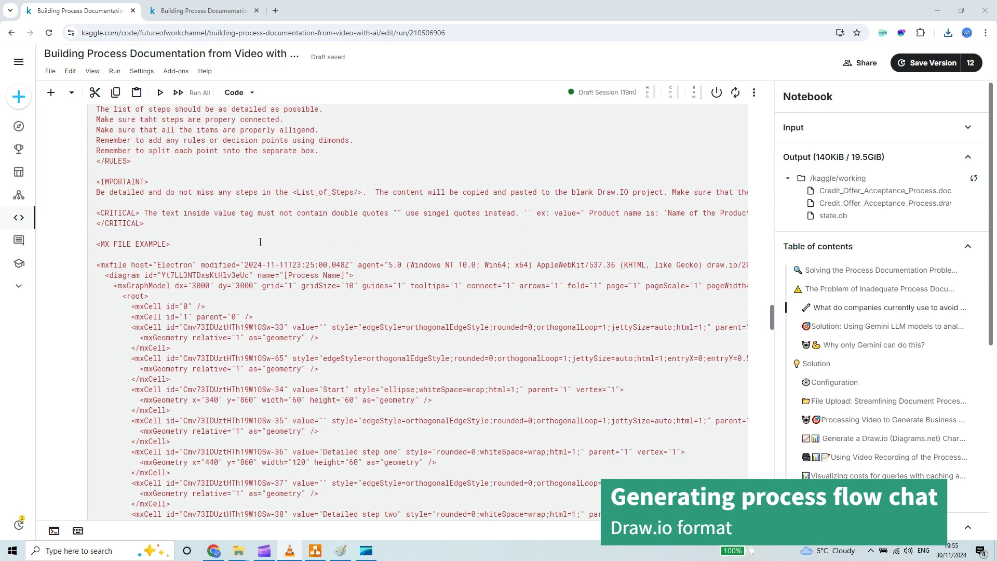
pyautogui.scroll(-5, 261, 242)
pyautogui.scroll(-5, 261, 242)
pyautogui.scroll(-5, 260, 242)
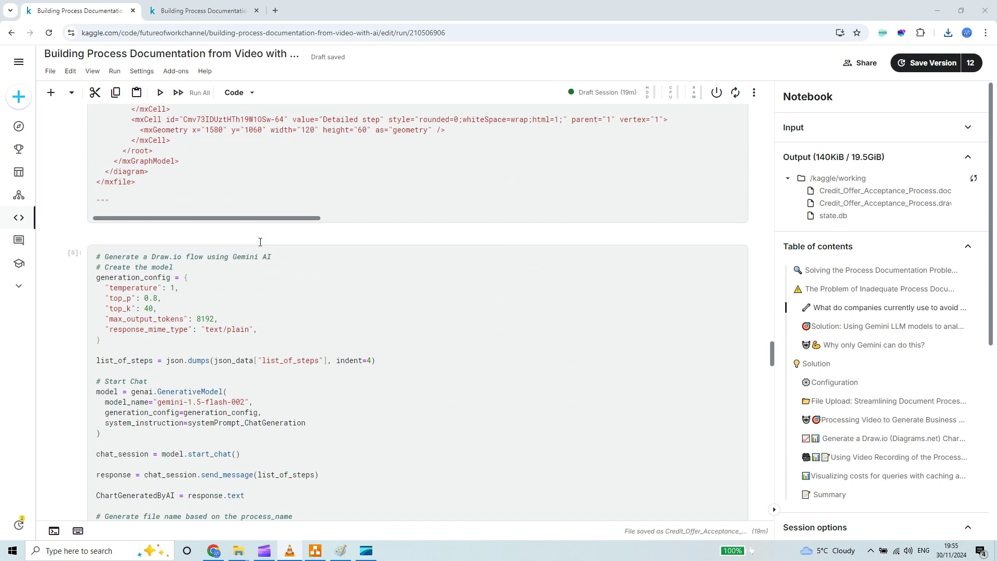
pyautogui.scroll(-2, 261, 241)
pyautogui.scroll(-1, 261, 240)
pyautogui.scroll(-2, 261, 239)
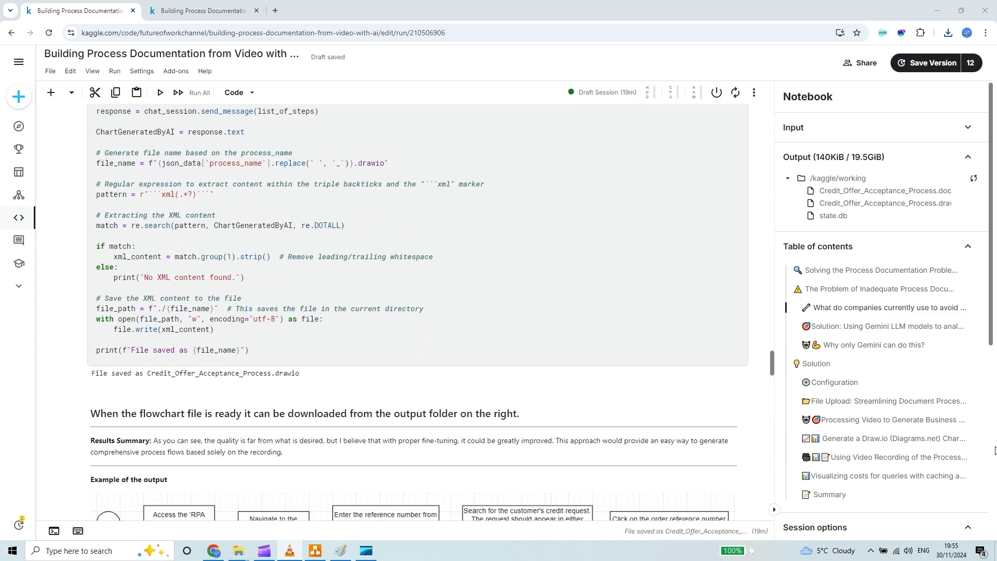
pyautogui.scroll(-1, 358, 296)
pyautogui.scroll(-2, 312, 312)
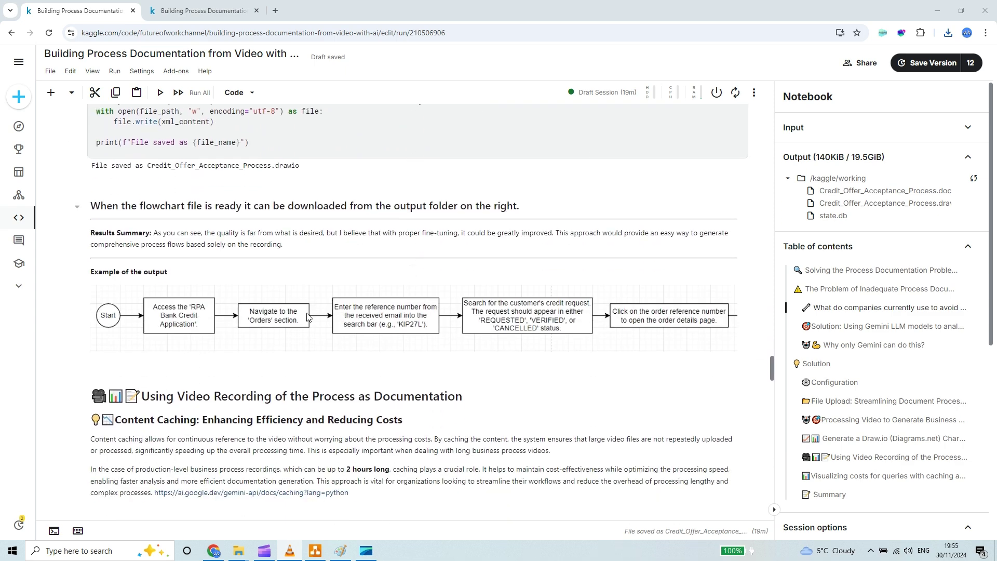
# - Focus the markdown cell explaining the example Draw.io flowchart saved to the output folder
pyautogui.click(266, 315)
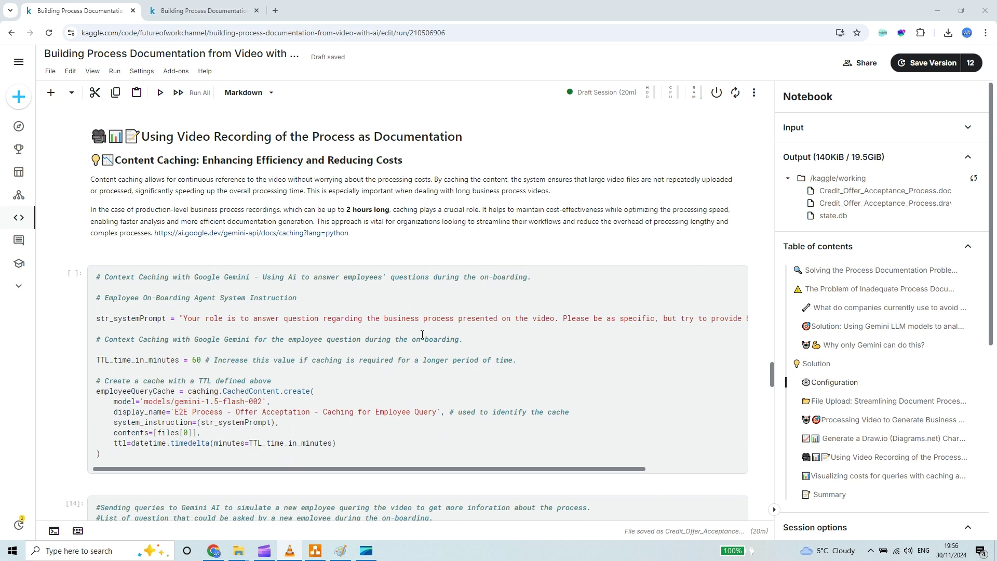
pyautogui.scroll(-2, 383, 348)
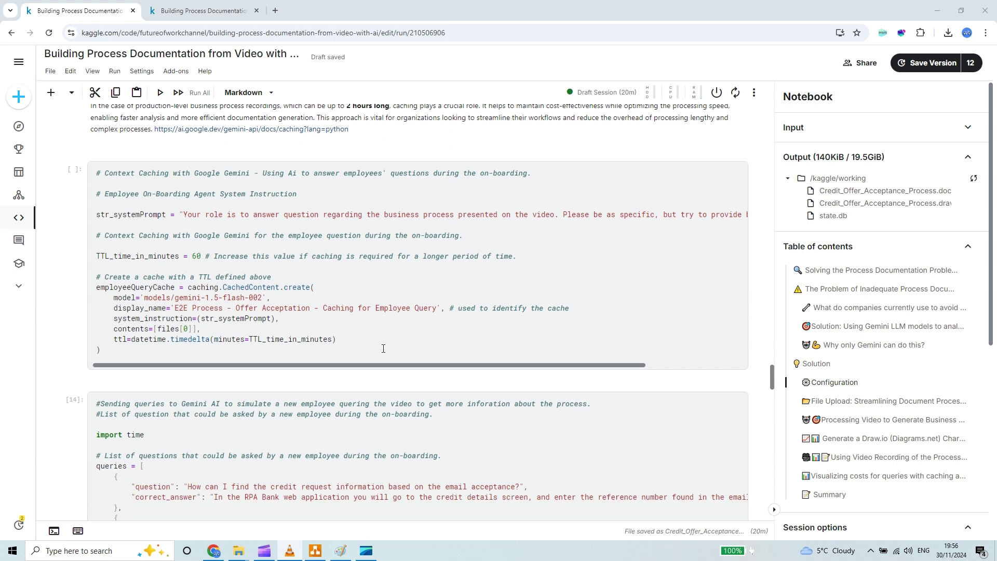
pyautogui.scroll(-1, 384, 349)
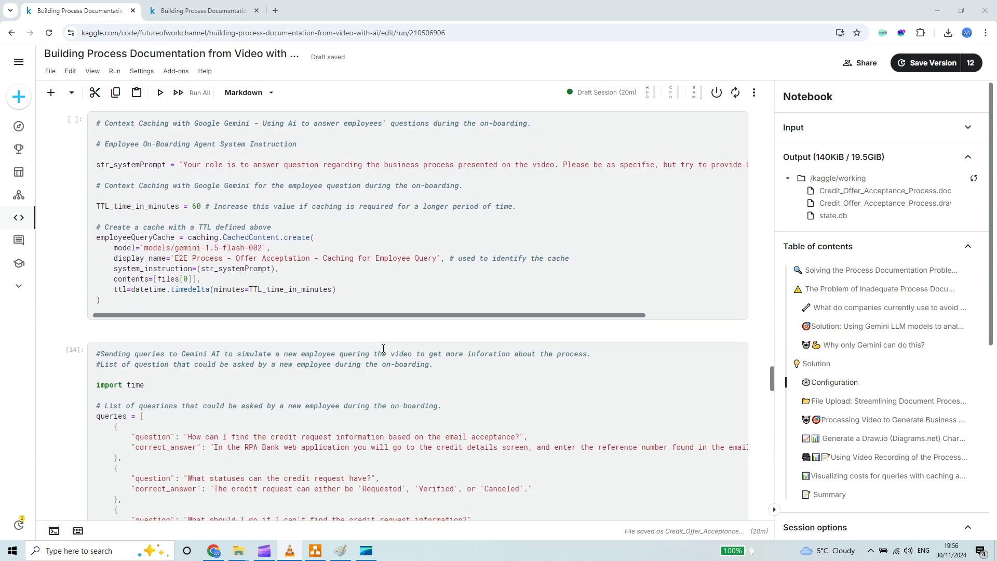
pyautogui.scroll(-1, 384, 348)
pyautogui.scroll(-2, 384, 348)
pyautogui.scroll(-1, 383, 347)
pyautogui.scroll(-2, 384, 348)
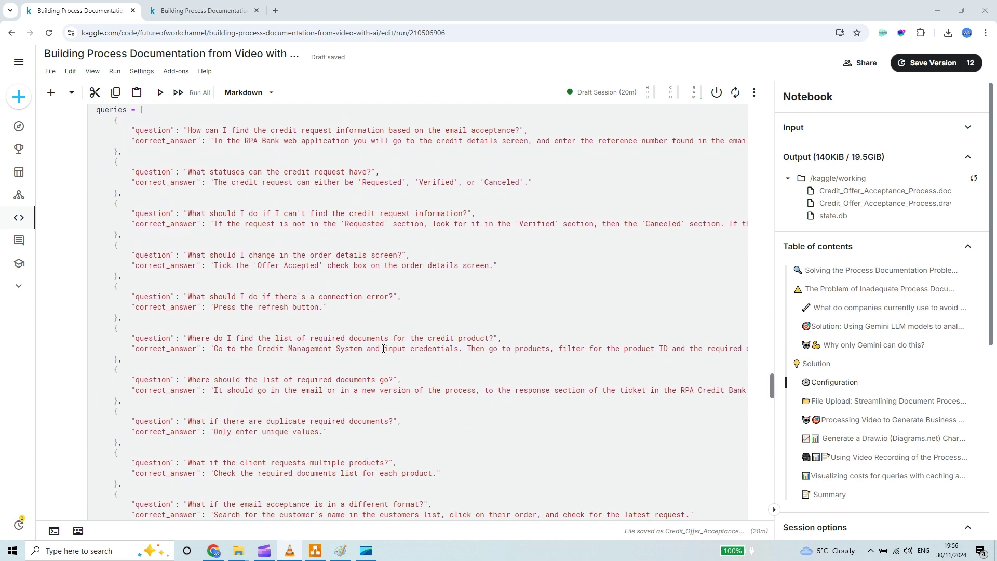
pyautogui.scroll(-2, 383, 349)
pyautogui.scroll(-2, 384, 348)
pyautogui.scroll(-2, 384, 348)
pyautogui.scroll(-3, 384, 349)
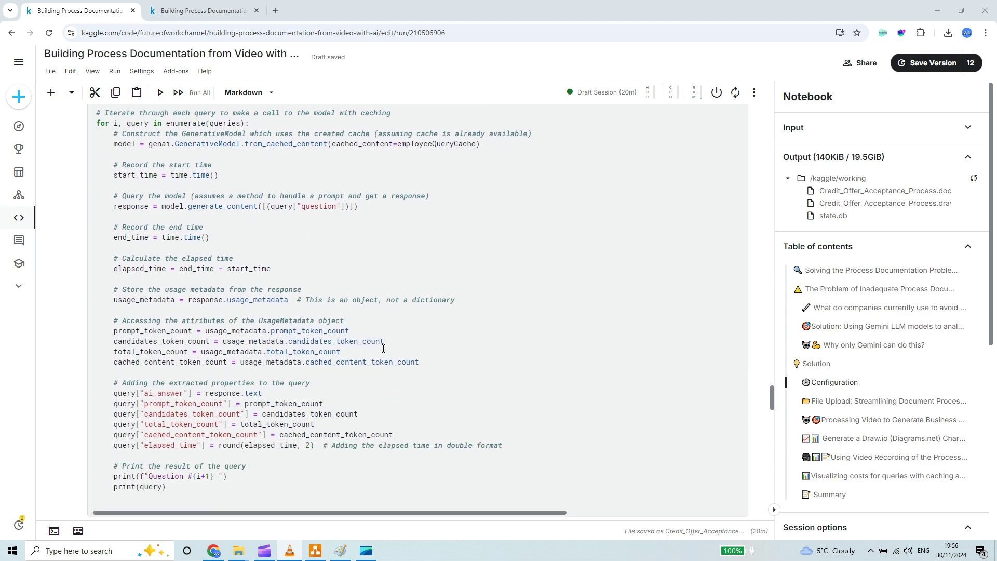
pyautogui.scroll(-2, 384, 348)
pyautogui.scroll(-2, 384, 348)
pyautogui.scroll(-2, 384, 348)
pyautogui.scroll(-3, 384, 349)
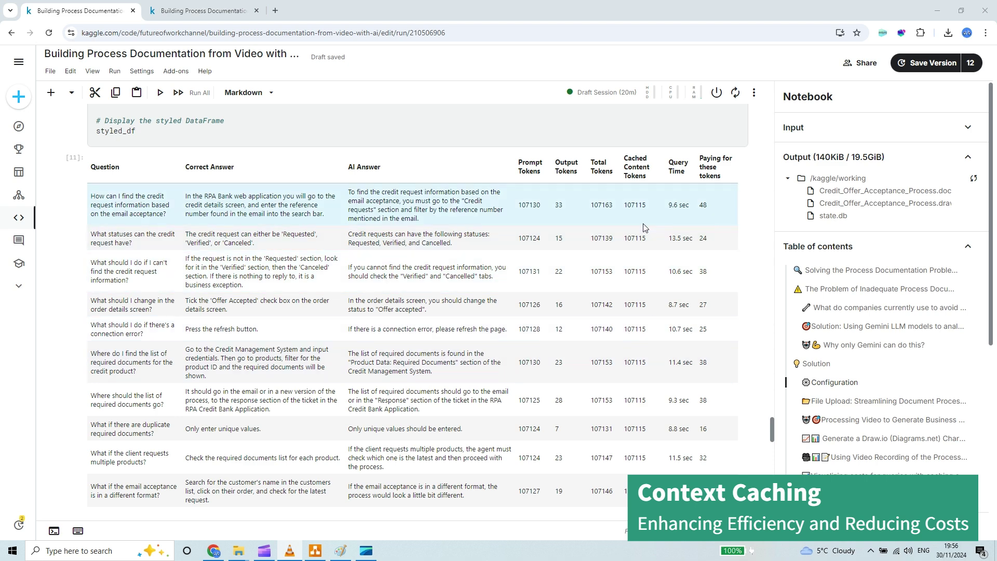
# - Point out the first query's output tokens 33, paid tokens 48 and cached content tokens 107115 in the results table
pyautogui.doubleClick(559, 204)
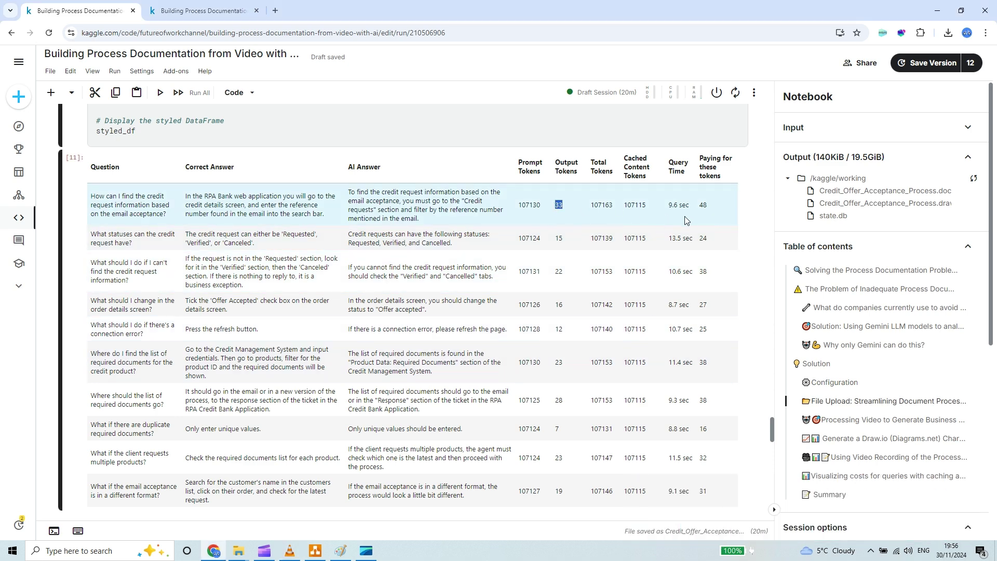
pyautogui.doubleClick(704, 204)
pyautogui.doubleClick(635, 204)
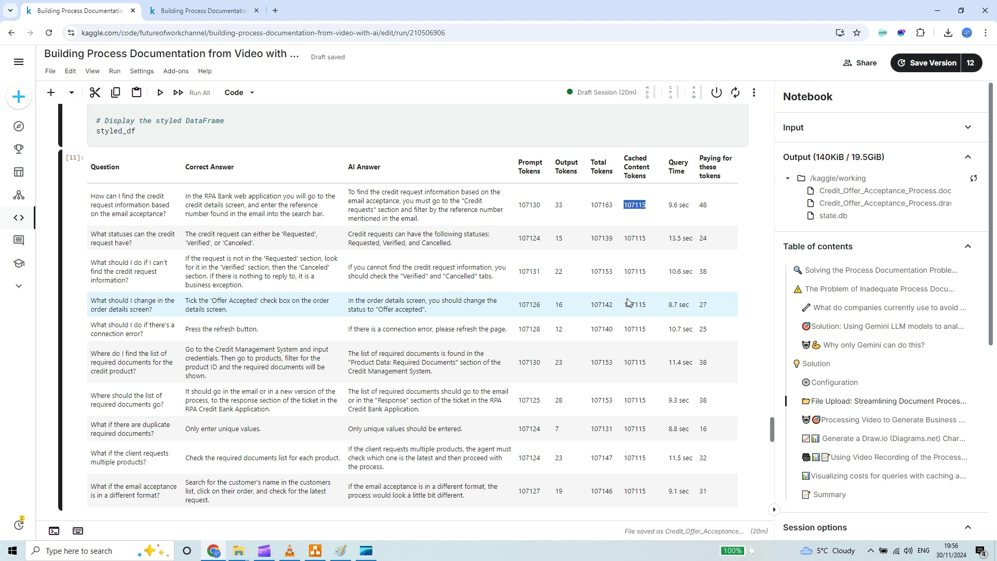
pyautogui.scroll(-5, 626, 348)
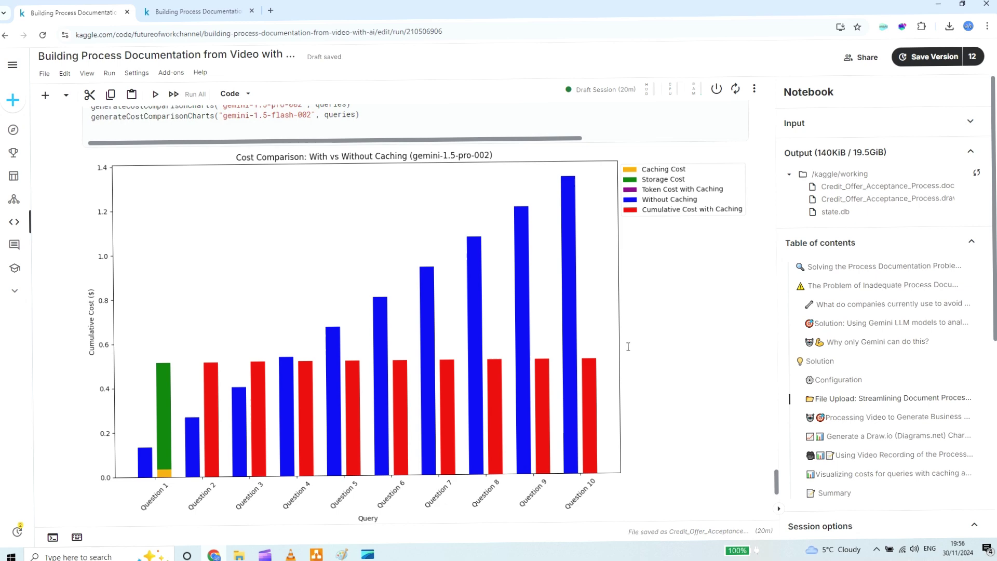